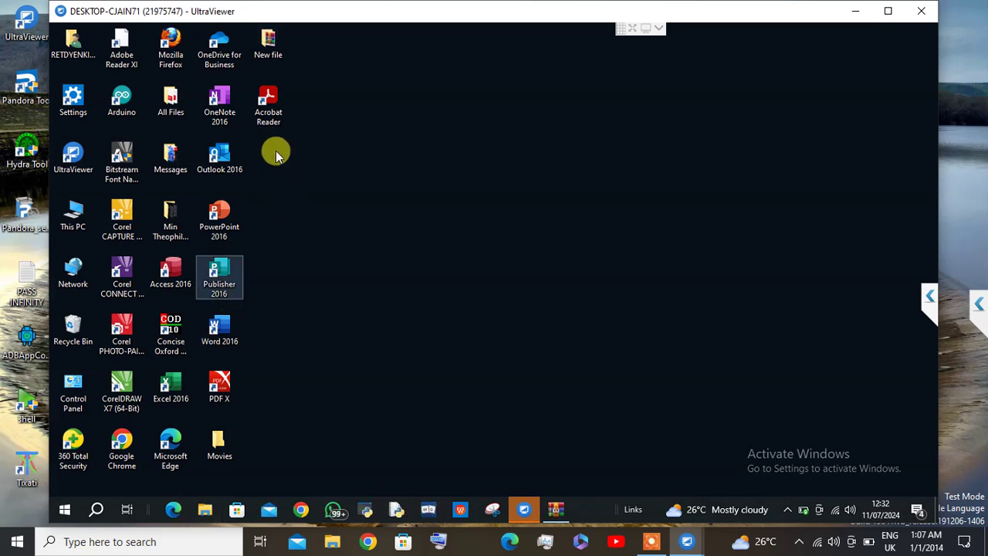
Extract the M30 Latest unlock archive from the New file folder into its own folder, replacing all existing files.
{"action": "left_click", "coordinate": [266, 41]}
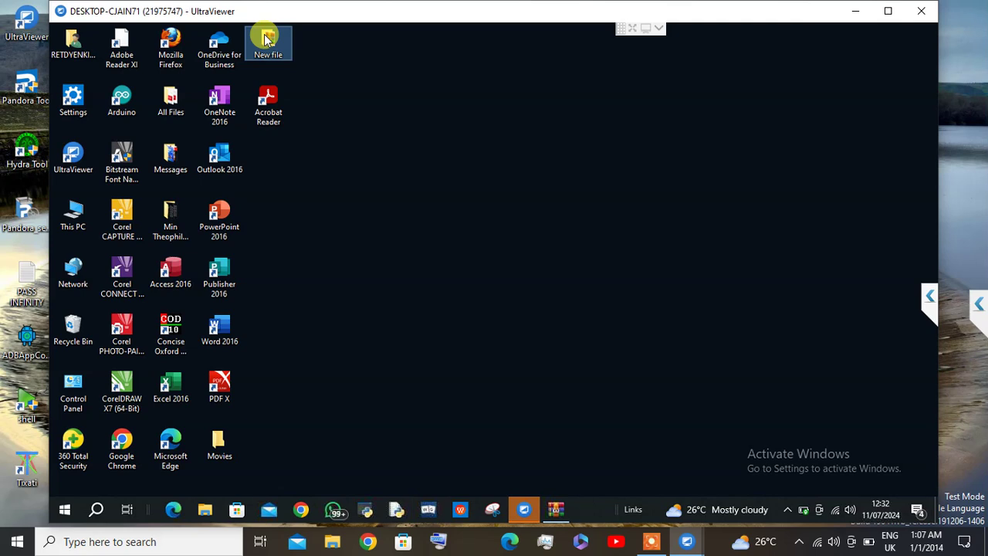
{"action": "double_click", "coordinate": [267, 39]}
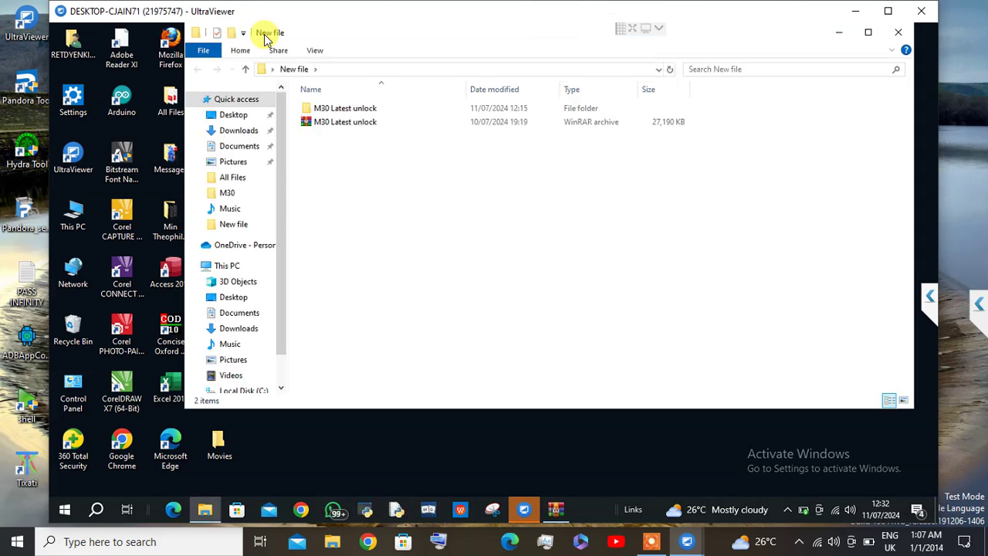
{"action": "left_click", "coordinate": [335, 127]}
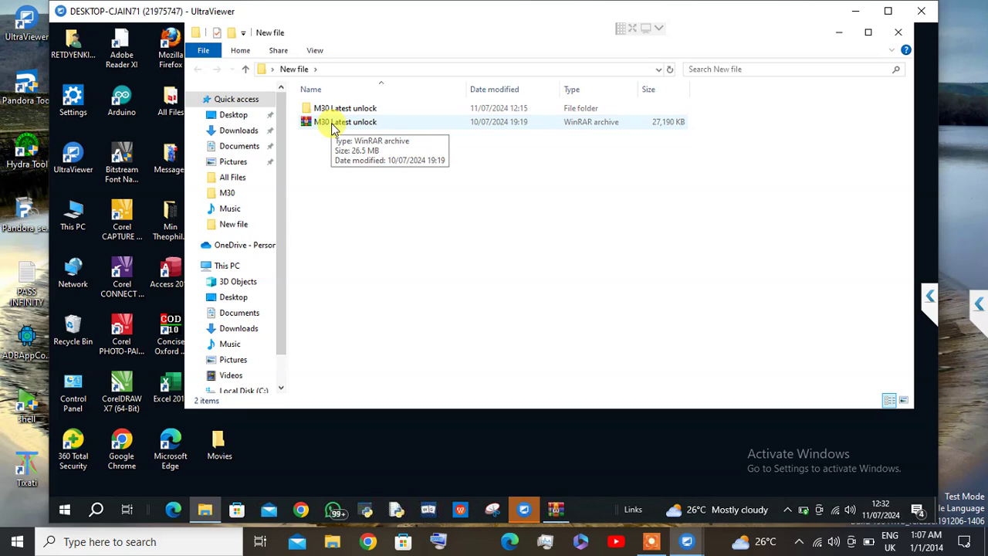
{"action": "left_click", "coordinate": [334, 129]}
{"action": "right_click", "coordinate": [333, 125]}
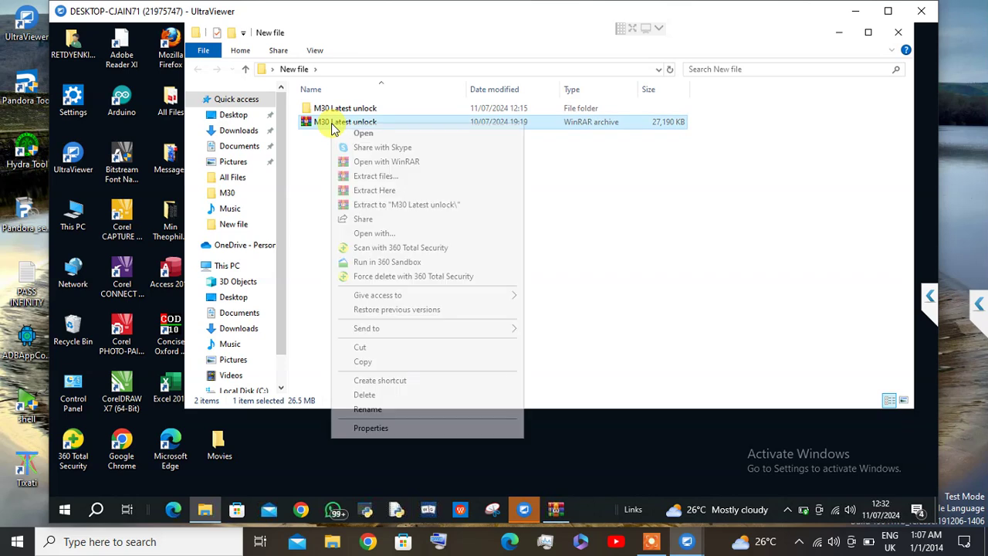
{"action": "left_click", "coordinate": [360, 205]}
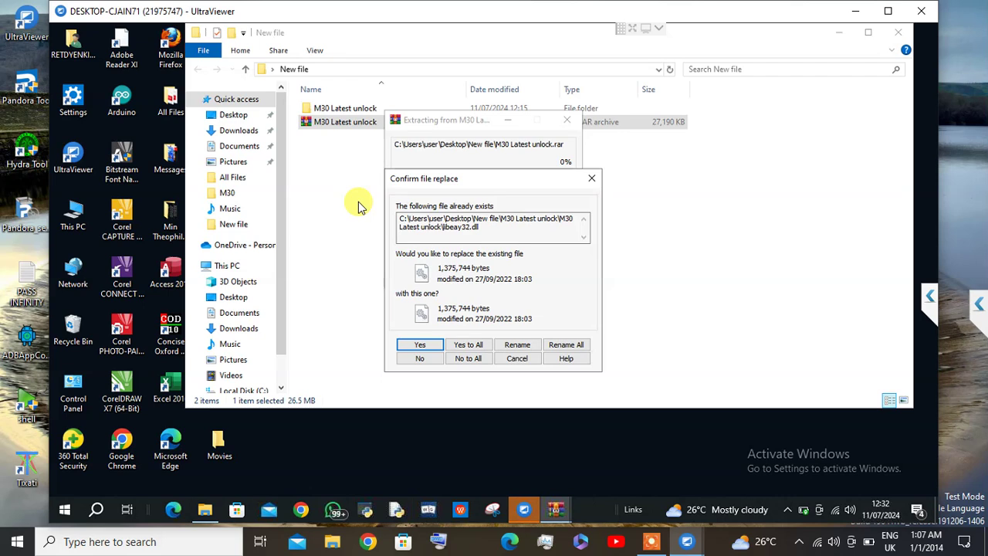
{"action": "left_click", "coordinate": [477, 347]}
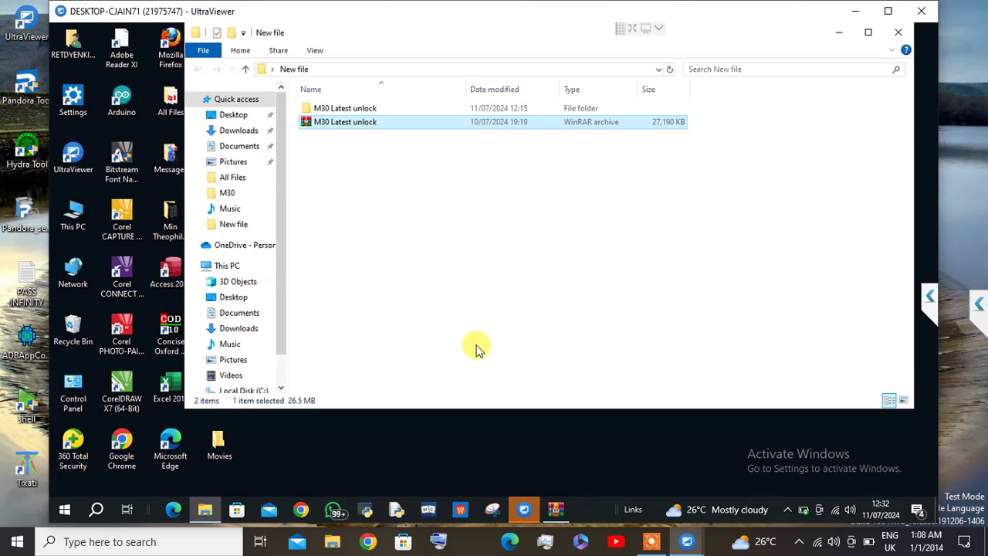
Launch putty from the inner M30 Latest unlock folder and allow it to run past the SmartScreen prompt.
{"action": "double_click", "coordinate": [328, 113]}
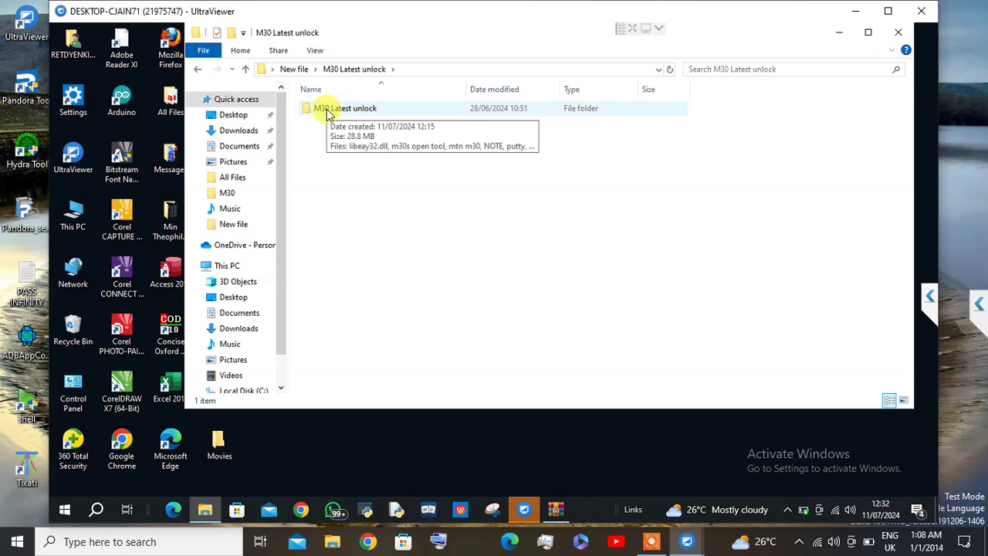
{"action": "double_click", "coordinate": [328, 113]}
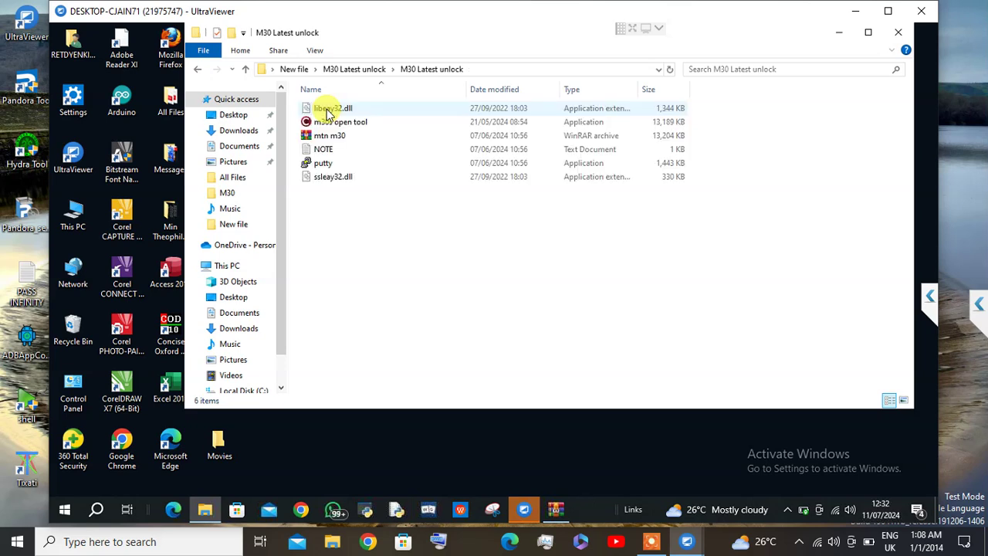
{"action": "left_click", "coordinate": [319, 168]}
{"action": "double_click", "coordinate": [319, 168]}
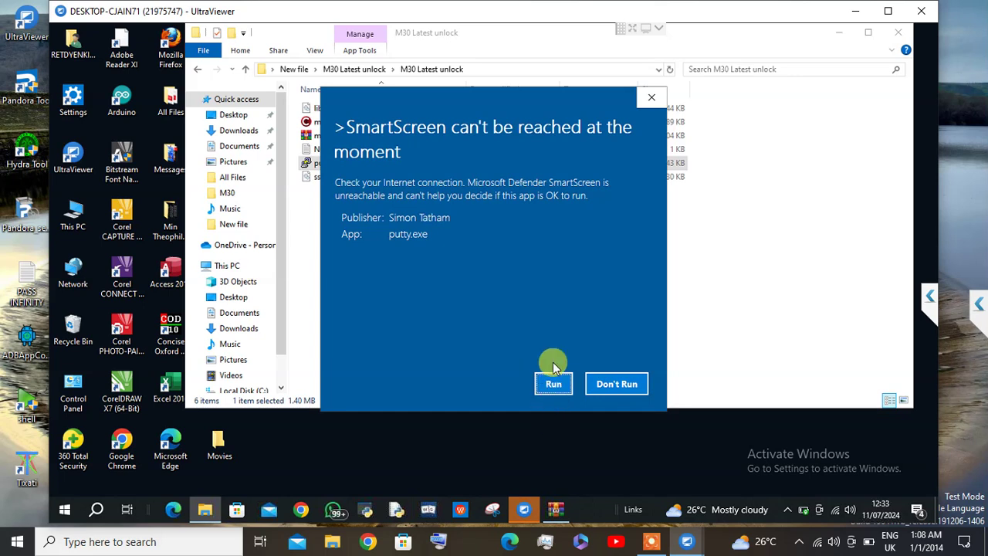
{"action": "left_click", "coordinate": [554, 386]}
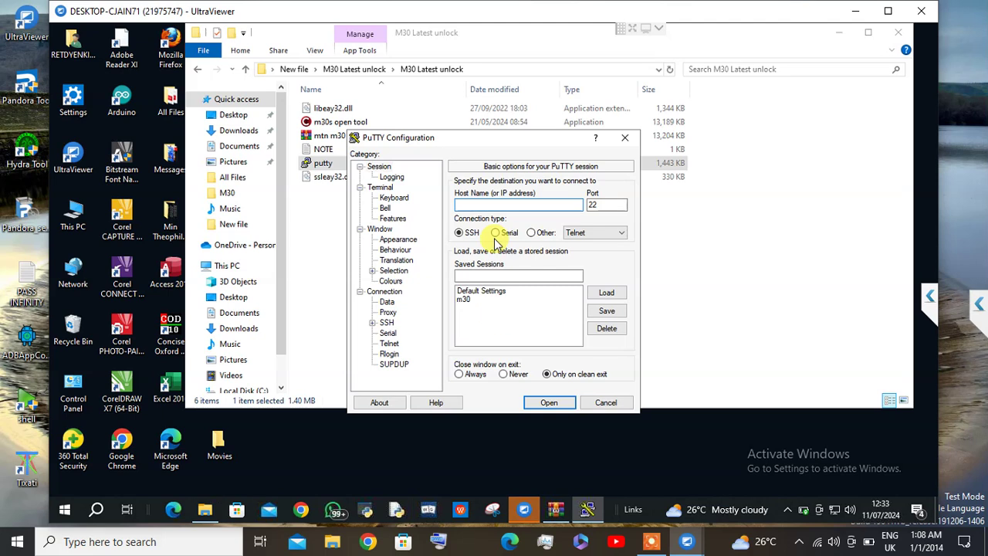
Enter m30 as the saved session name in the PuTTY configuration.
{"action": "left_click", "coordinate": [467, 278]}
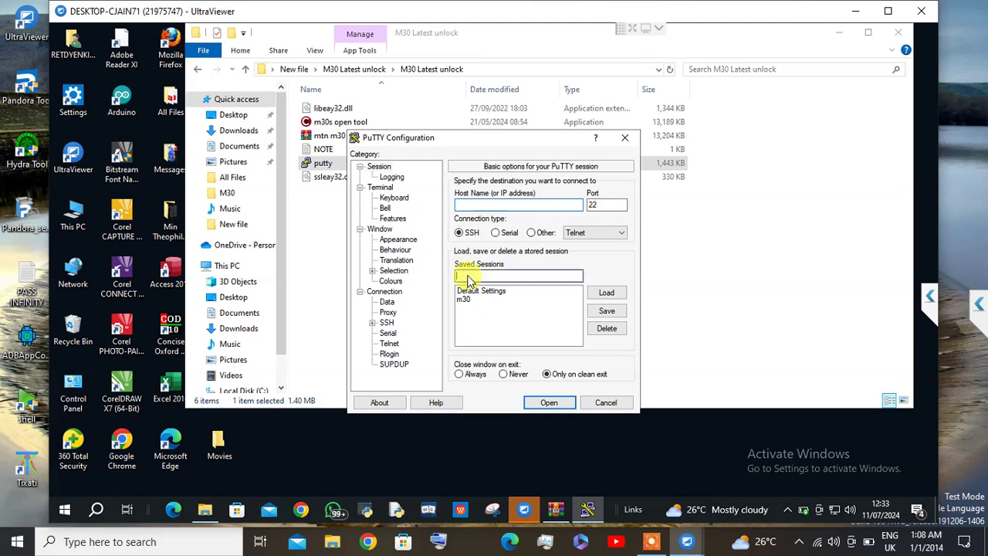
{"action": "type", "text": "m3"}
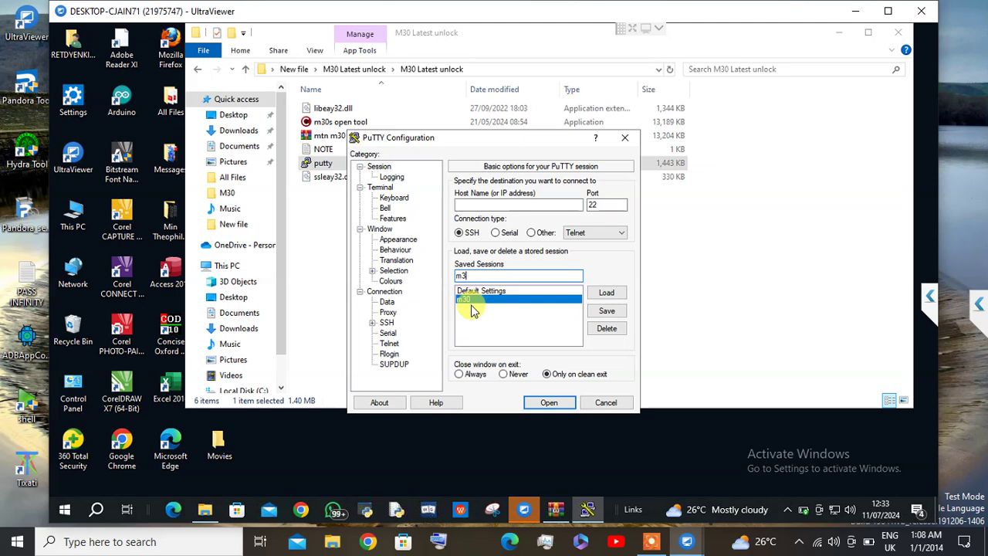
{"action": "left_click", "coordinate": [472, 301]}
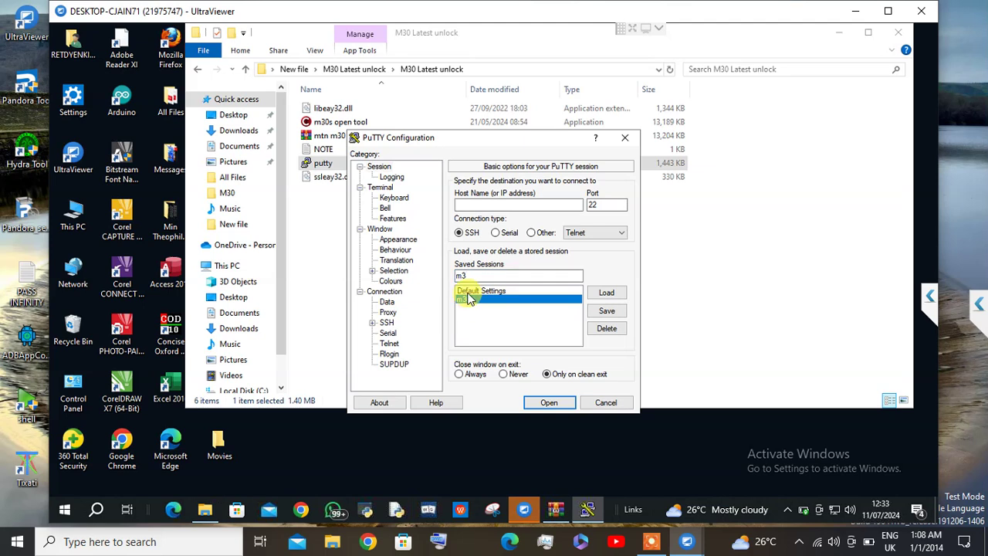
{"action": "left_click", "coordinate": [470, 278]}
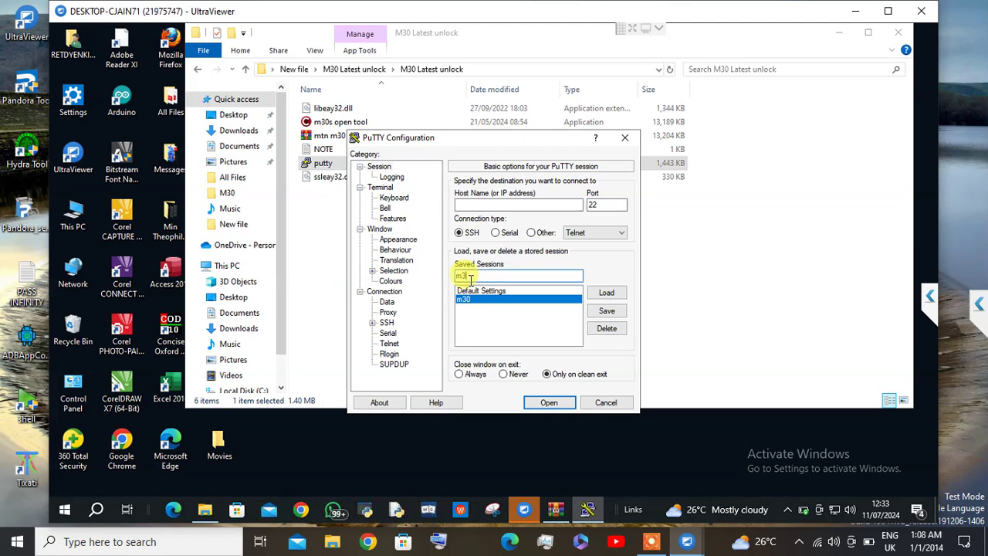
{"action": "type", "text": "0"}
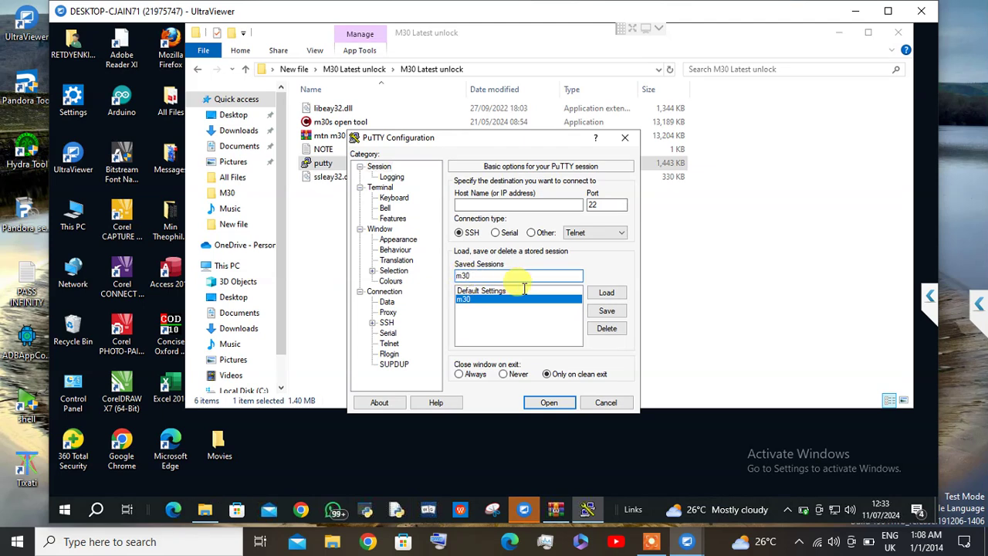
Set the PuTTY session's port to 4719 and its connection type to Other with Telnet.
{"action": "double_click", "coordinate": [611, 204]}
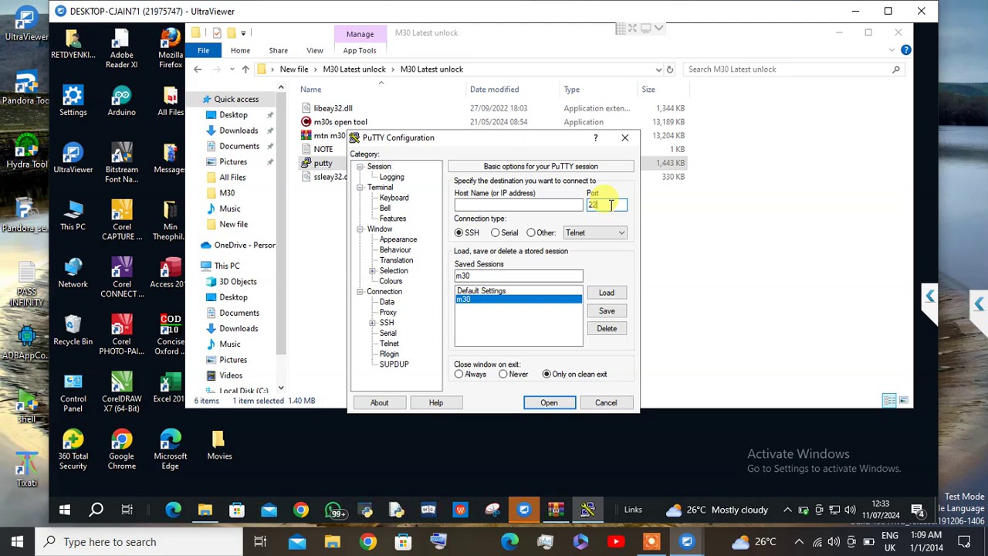
{"action": "key", "text": "BackSpace"}
{"action": "key", "text": "BackSpace"}
{"action": "type", "text": "4719"}
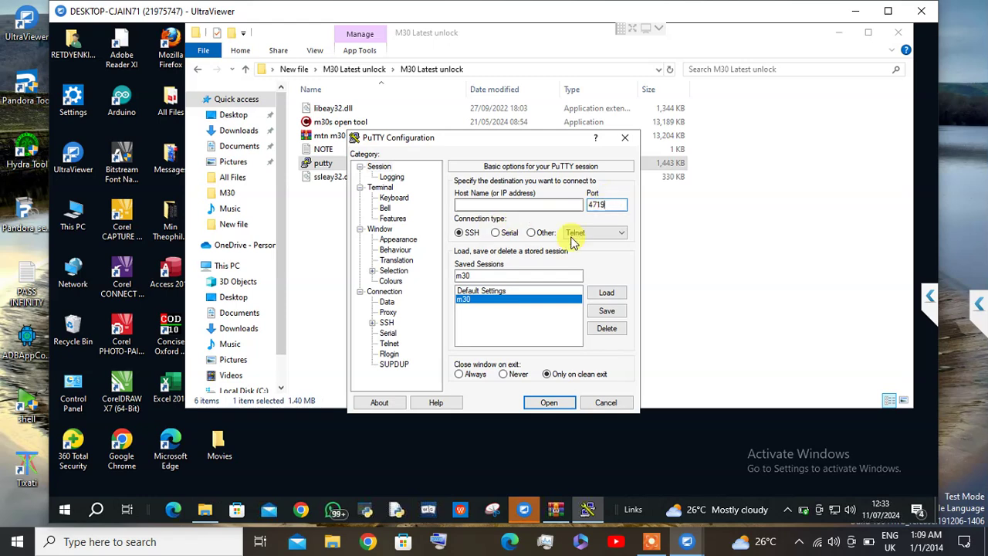
{"action": "left_click", "coordinate": [542, 236]}
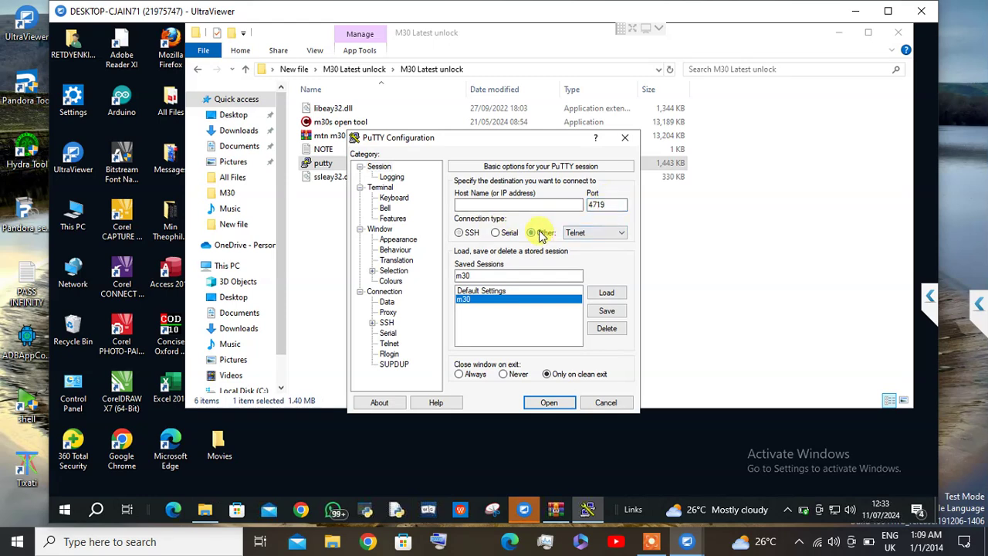
Set the host address to 192.168.1.1 and save the m30 session.
{"action": "left_click", "coordinate": [482, 209]}
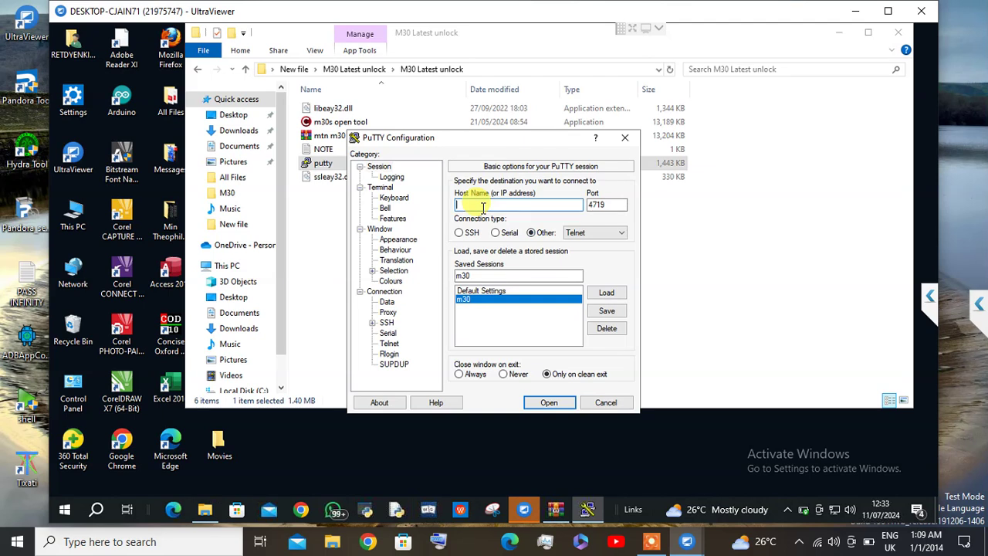
{"action": "type", "text": "192.168"}
{"action": "type", "text": ".1.1"}
{"action": "left_click", "coordinate": [606, 313]}
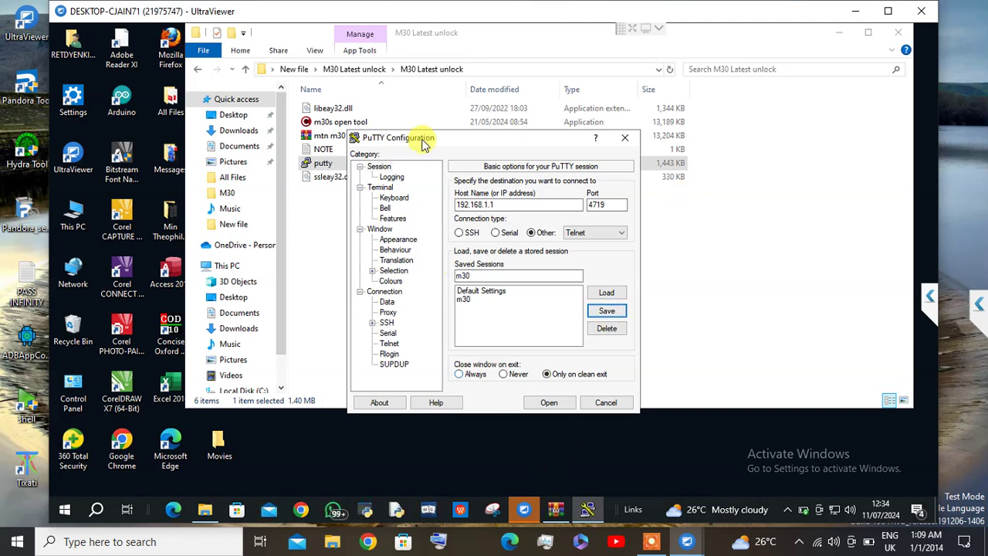
Launch m30s open tool from the extracted folder and allow it to run past the SmartScreen prompt.
{"action": "left_click", "coordinate": [317, 125]}
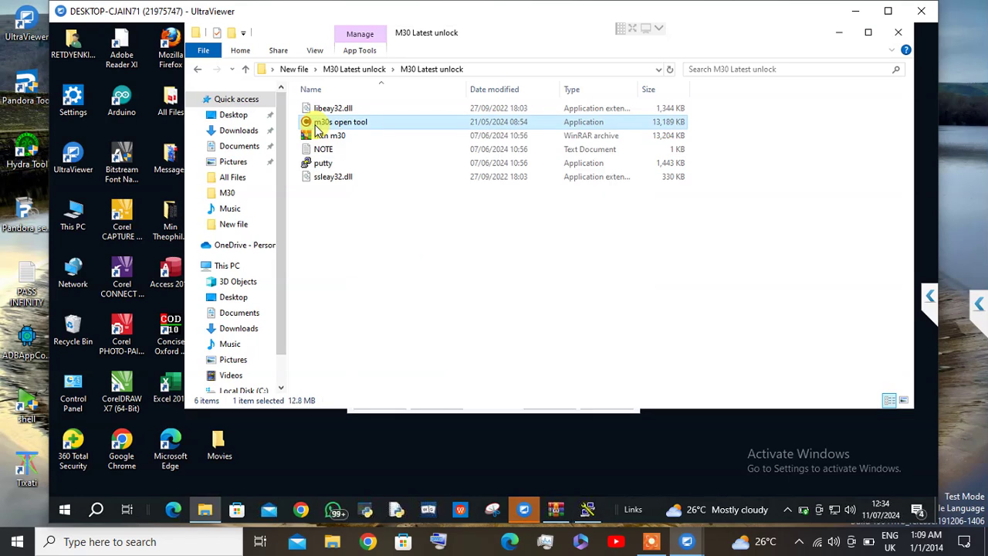
{"action": "left_click", "coordinate": [317, 126]}
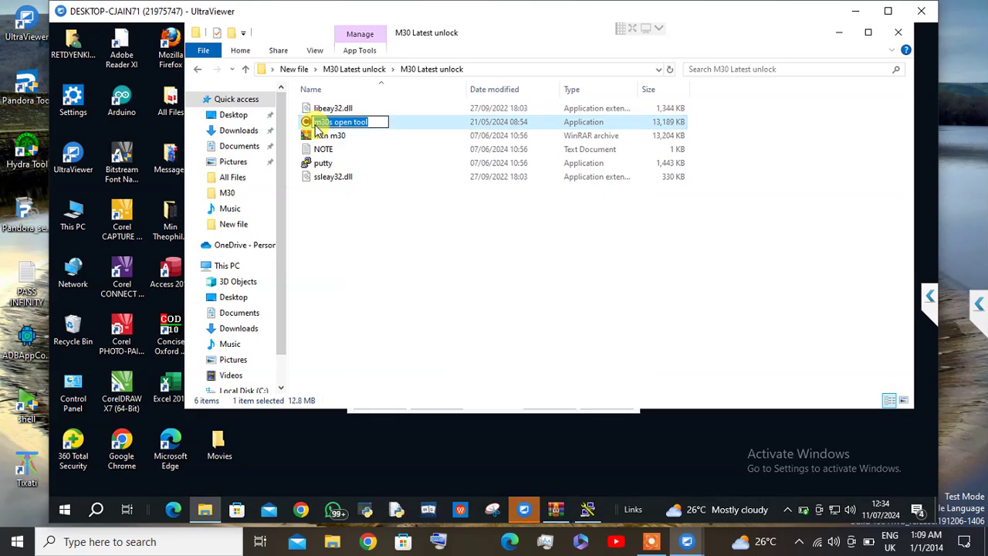
{"action": "left_click", "coordinate": [419, 127]}
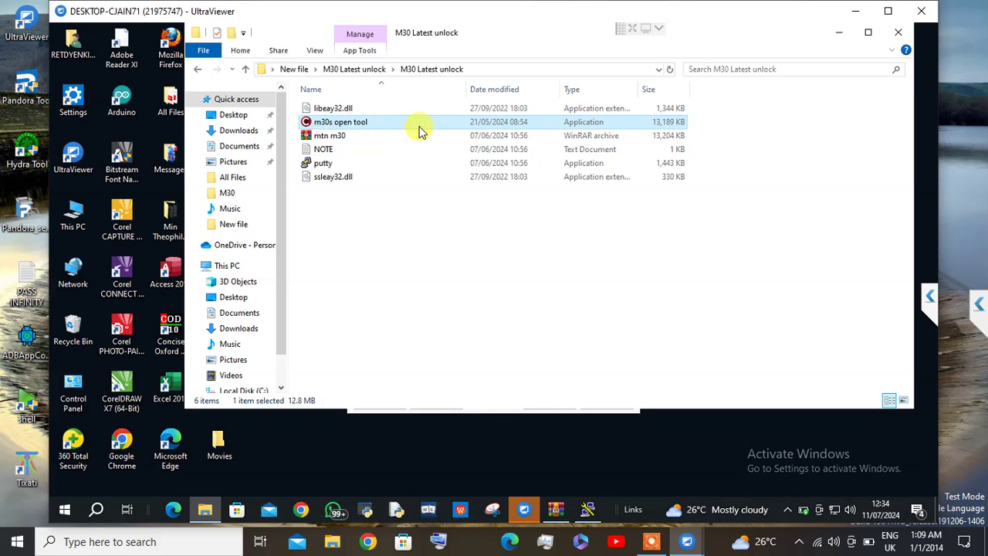
{"action": "key", "text": "F2"}
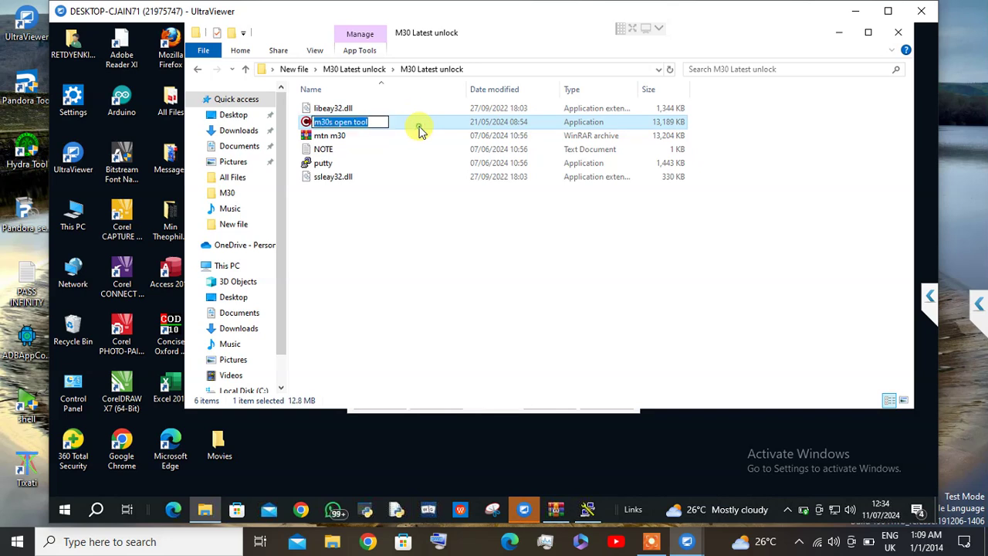
{"action": "double_click", "coordinate": [402, 130]}
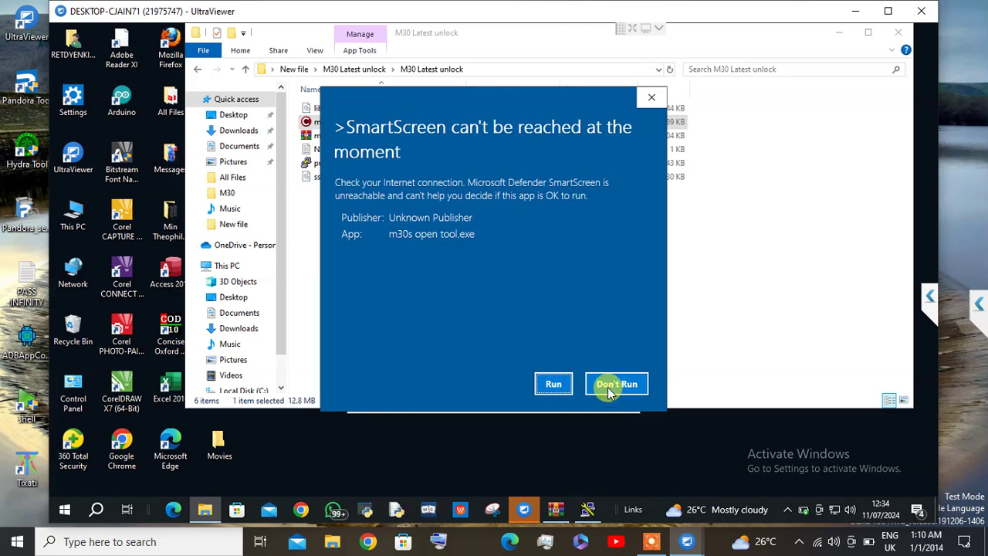
{"action": "left_click", "coordinate": [556, 384]}
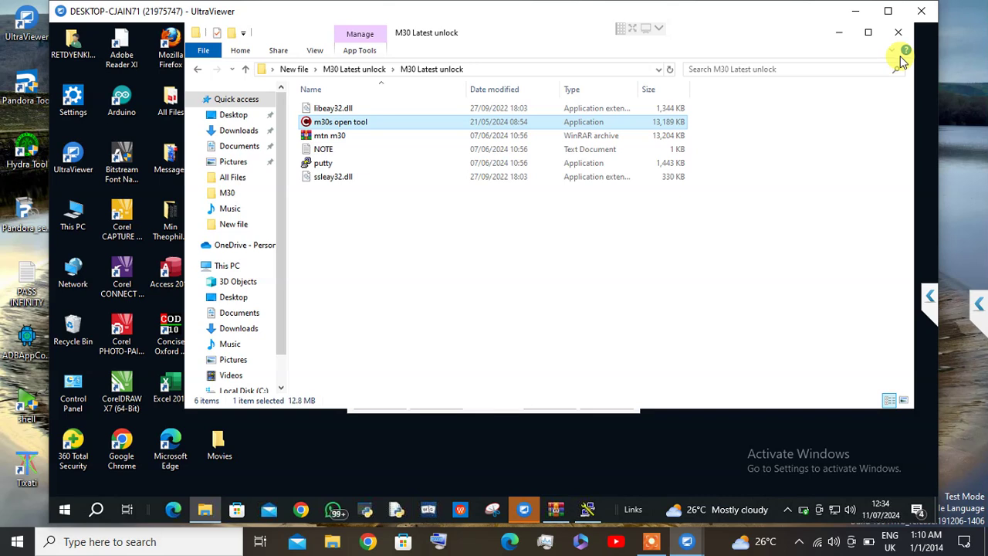
Minimise the folder window and run the permanent M30 Airtel unlock in the ZLT M30 Airtel unlock tool.
{"action": "left_click", "coordinate": [839, 32]}
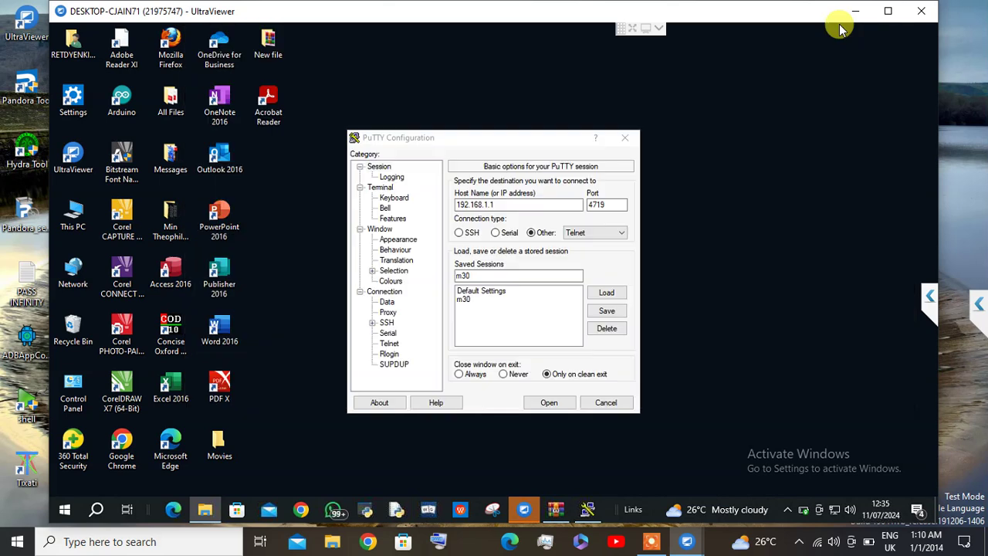
{"action": "left_click", "coordinate": [497, 133]}
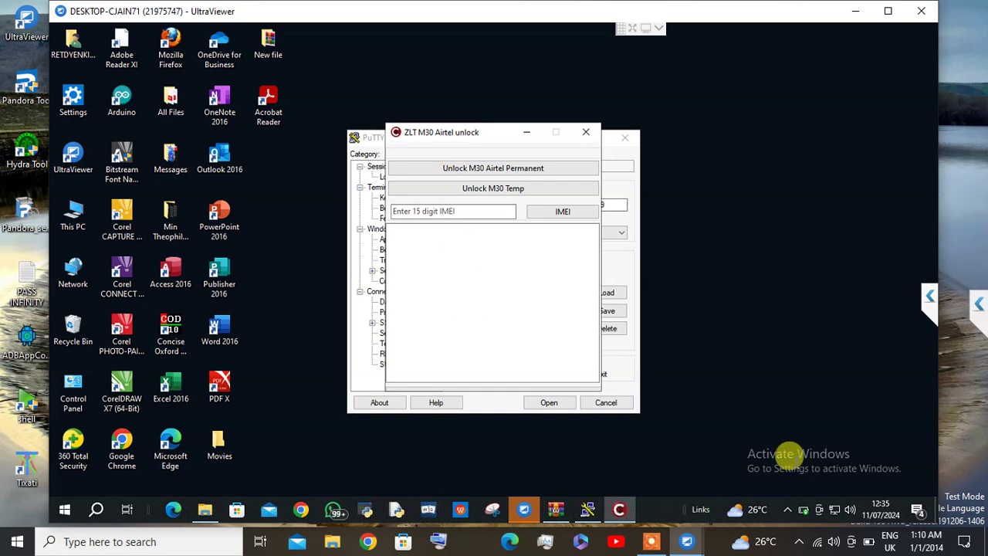
{"action": "mouse_move", "coordinate": [834, 511]}
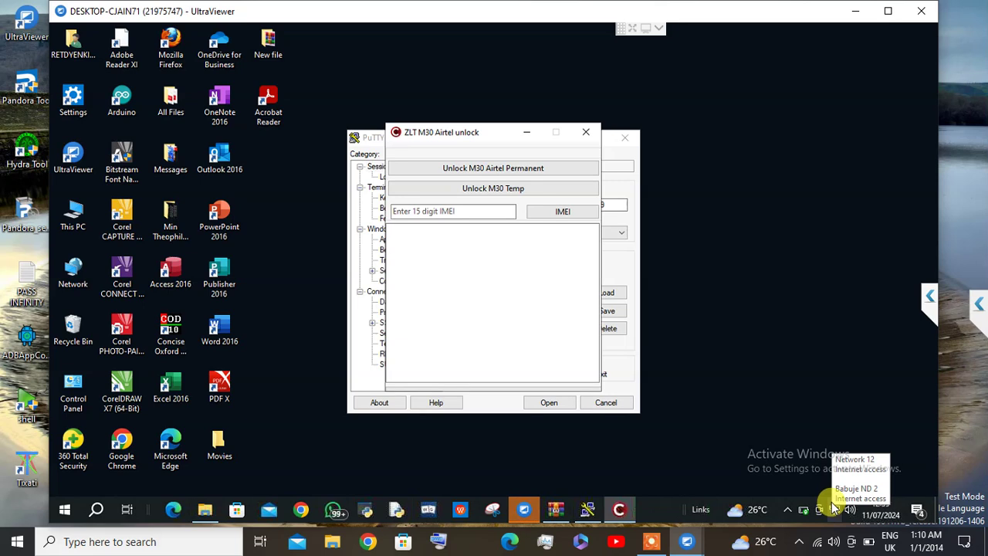
{"action": "left_click", "coordinate": [450, 176]}
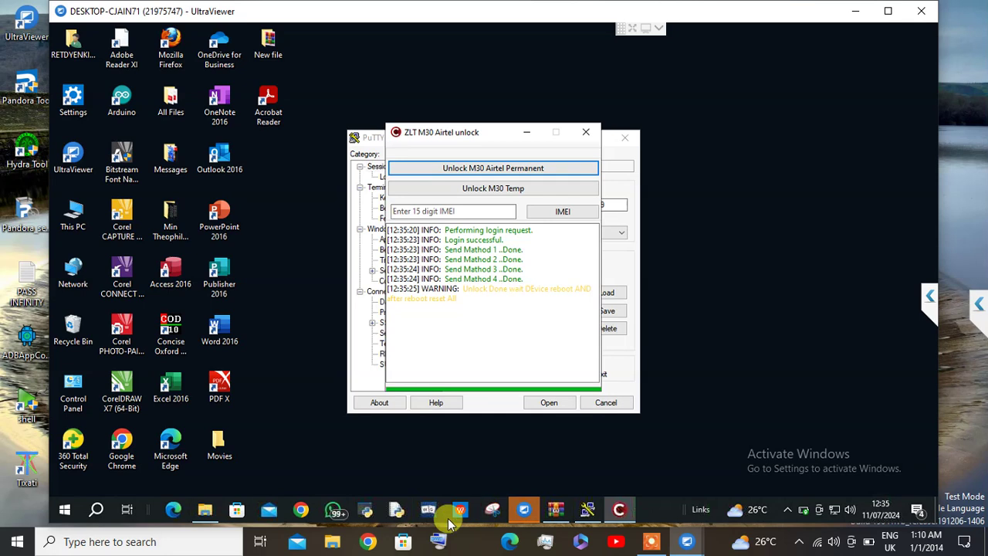
Write "THANKS FOR THIS FILE CONTACT ME ON WHATSAPP FOR THE FILE PRICE. ITS A BIT ESPENSIVE" in the local computer's Windows search.
{"action": "left_click", "coordinate": [122, 541]}
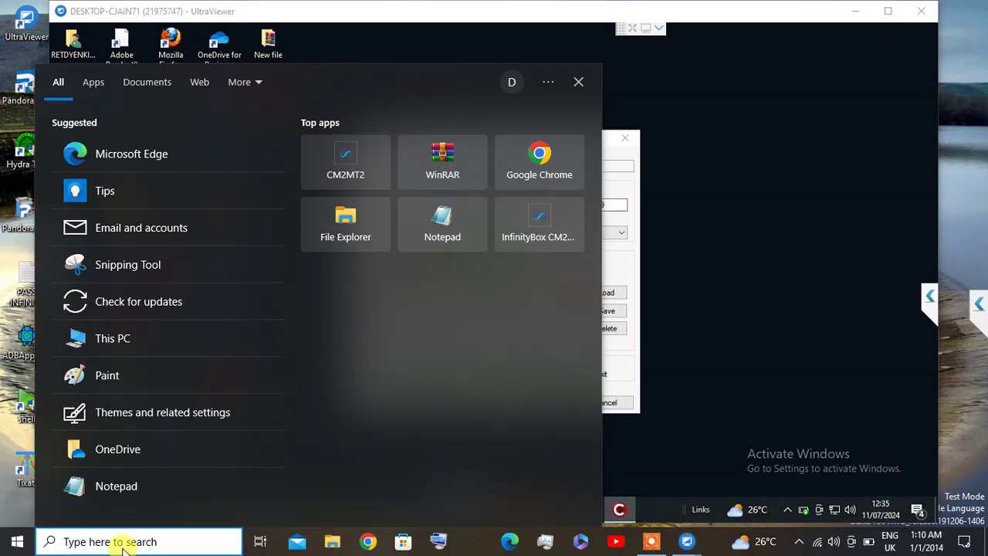
{"action": "type", "text": "THANKS"}
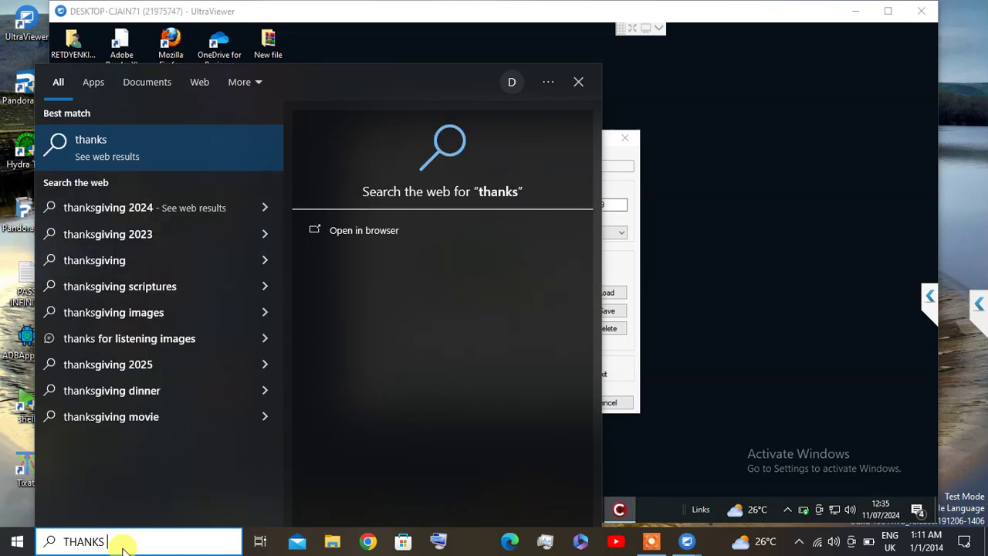
{"action": "type", "text": "FOR THIS F"}
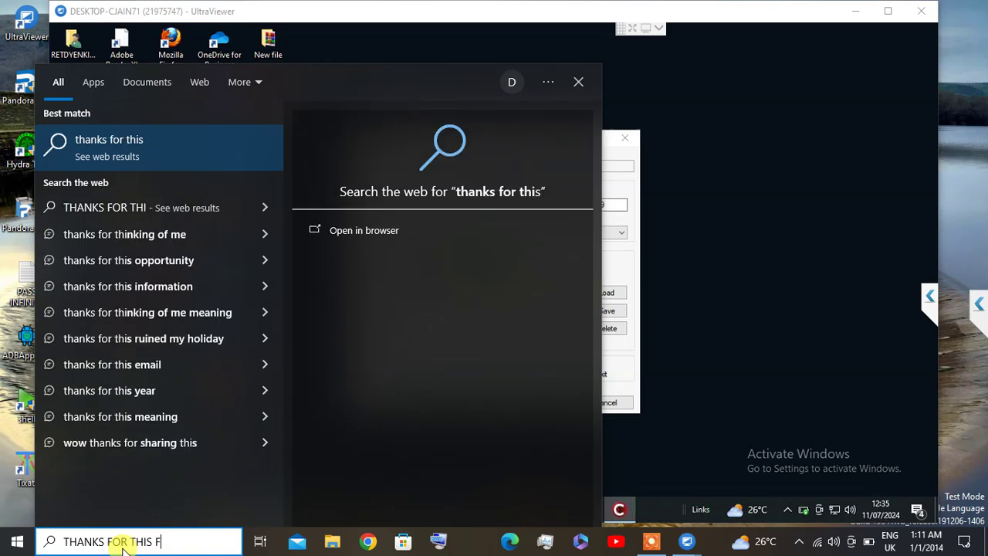
{"action": "type", "text": "ILE "}
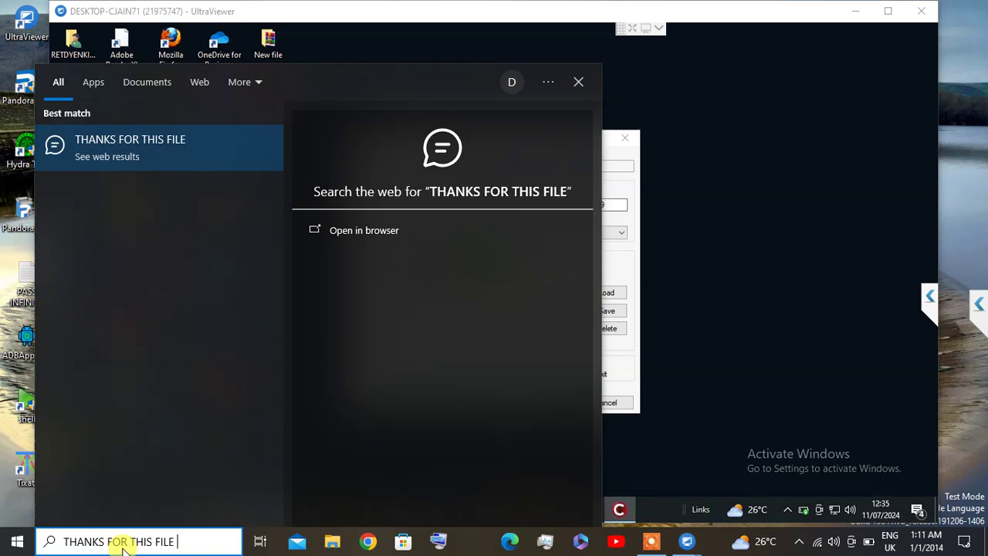
{"action": "type", "text": "C"}
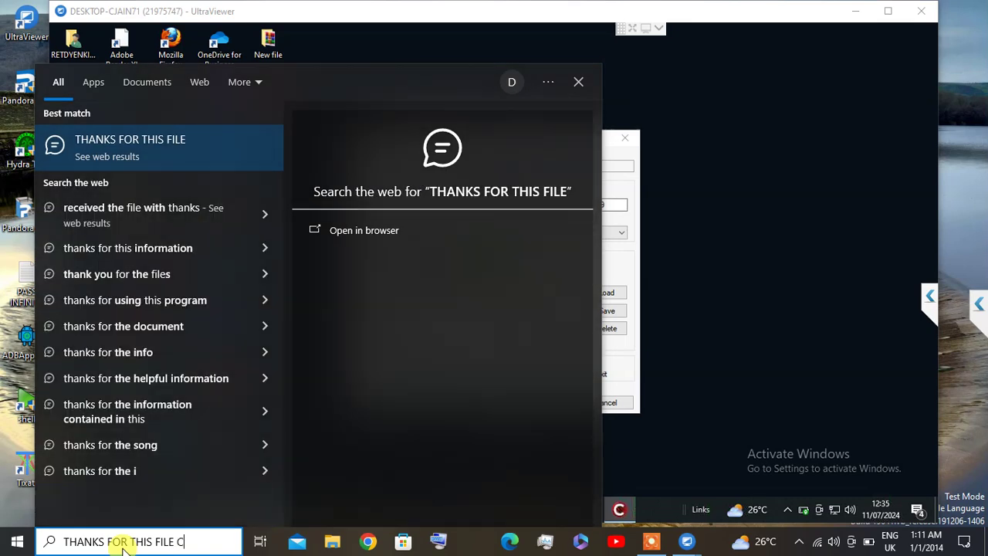
{"action": "type", "text": "ONTACT"}
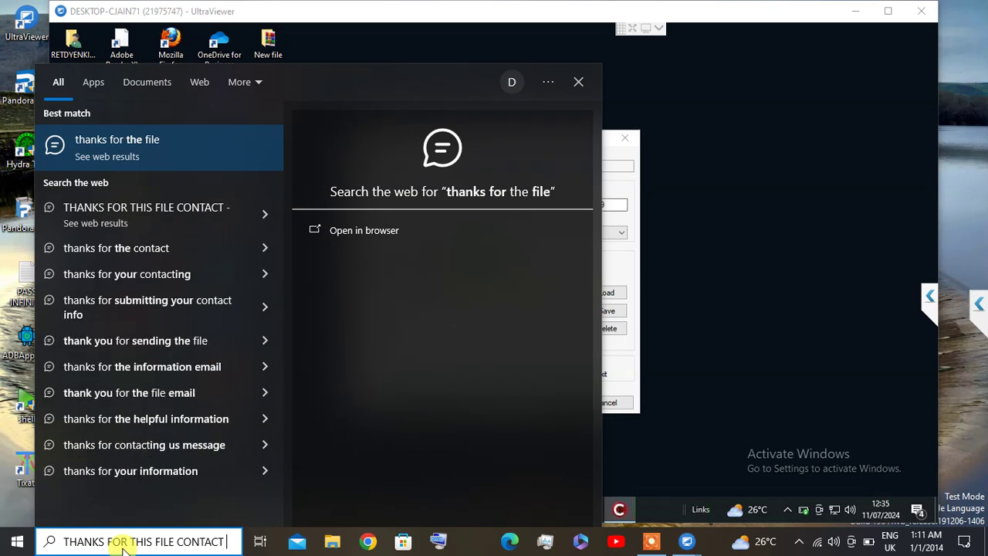
{"action": "type", "text": " ME "}
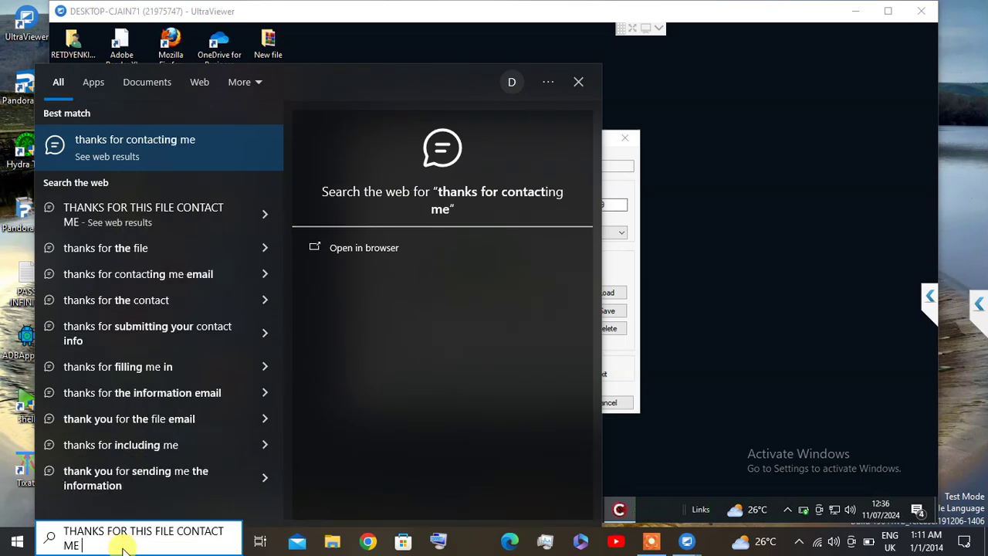
{"action": "type", "text": "ON WHA"}
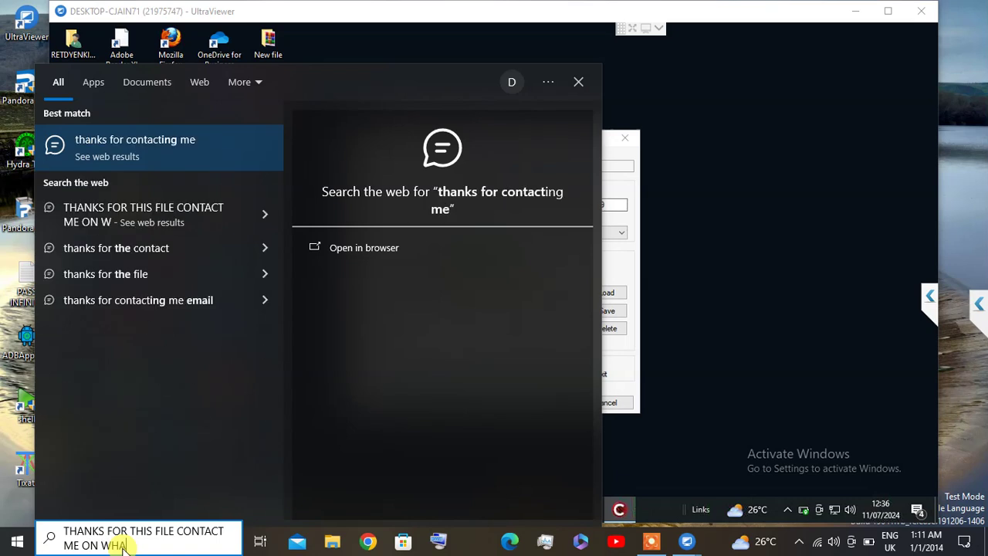
{"action": "type", "text": "TSAPP"}
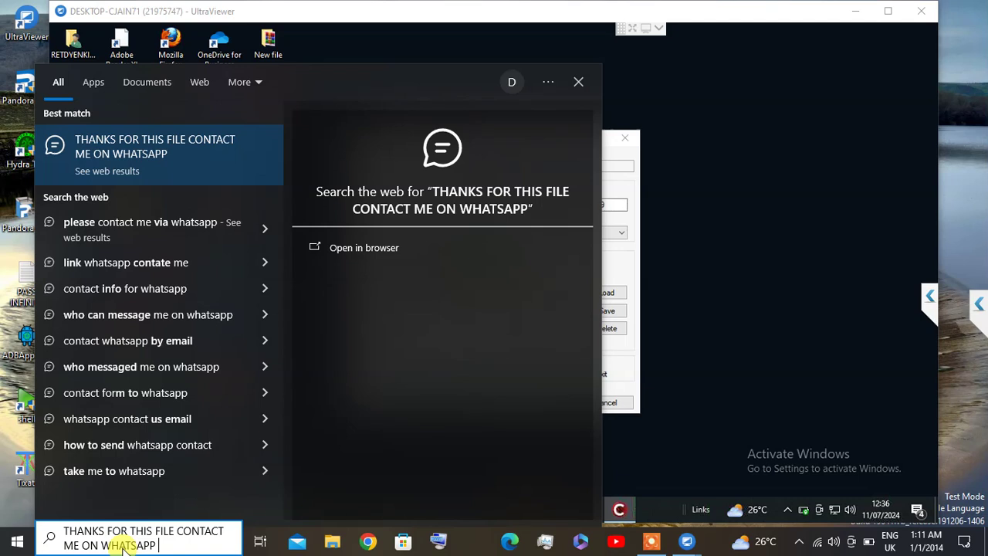
{"action": "type", "text": " FOR TH"}
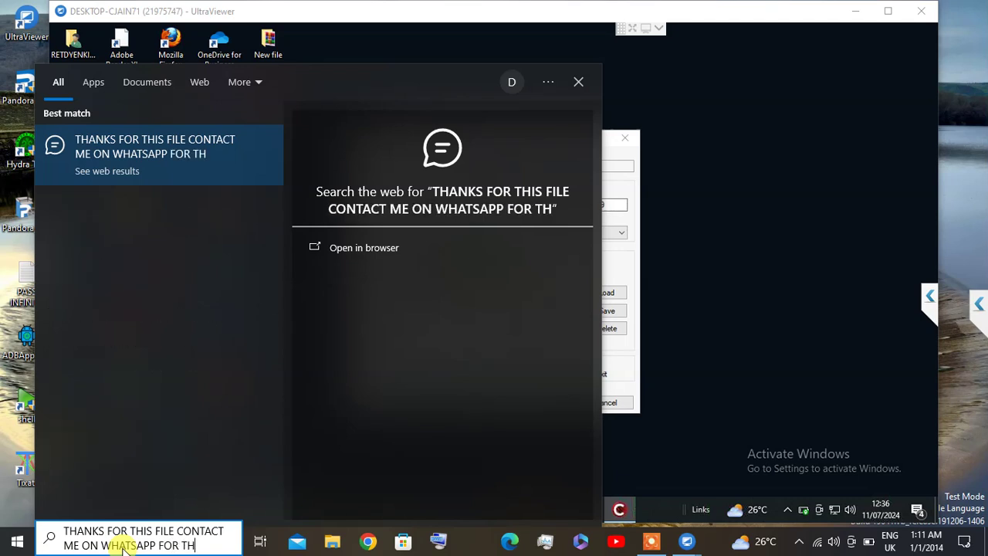
{"action": "type", "text": "E FIL"}
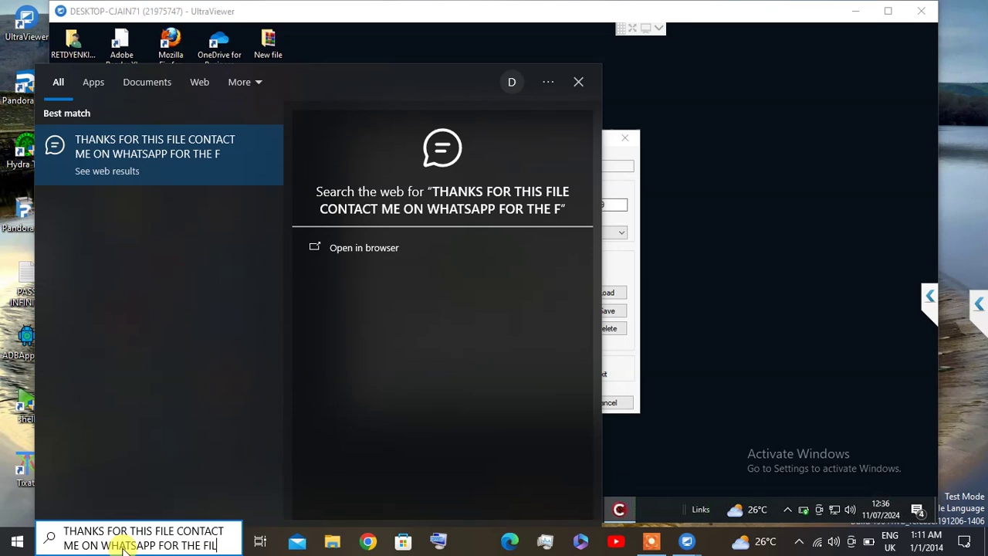
{"action": "type", "text": "E P"}
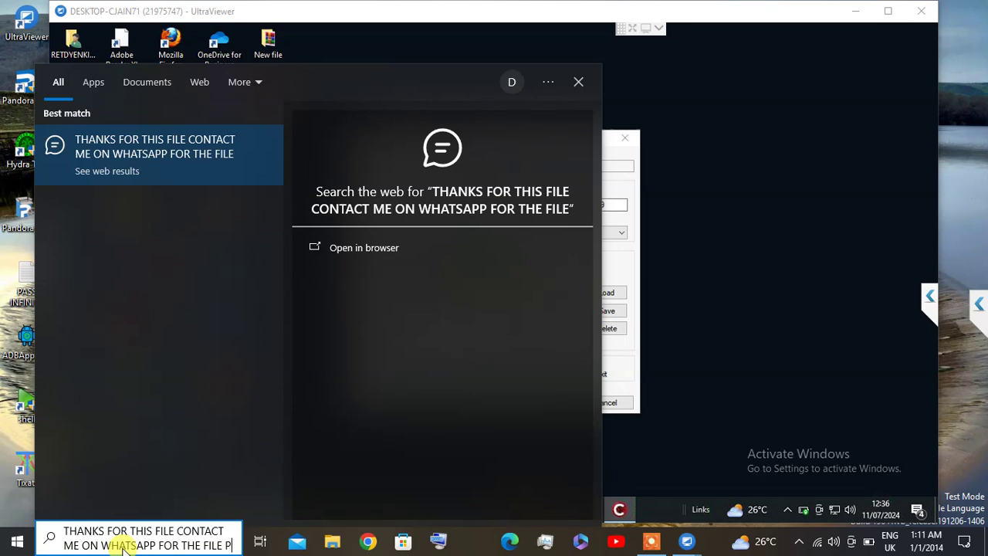
{"action": "type", "text": "RICE"}
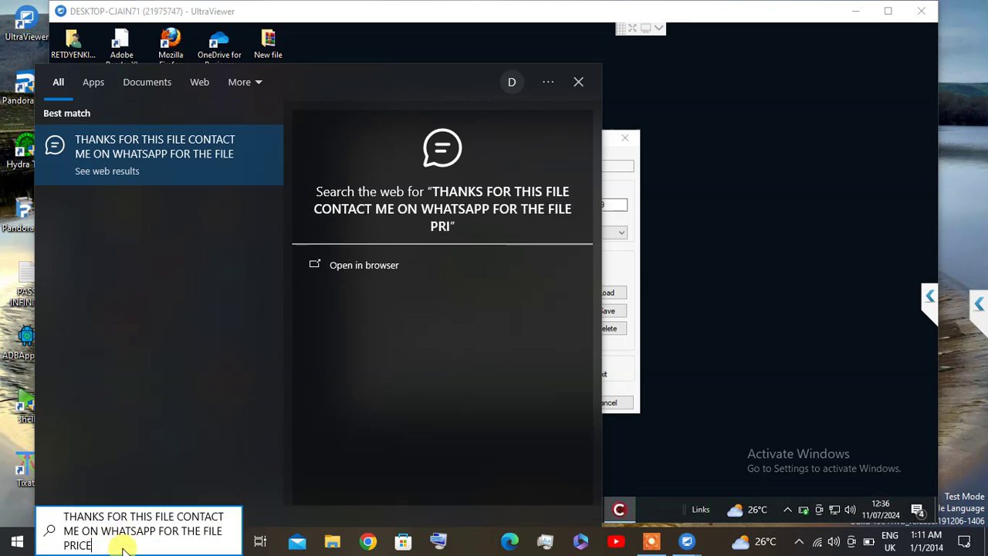
{"action": "type", "text": ". I"}
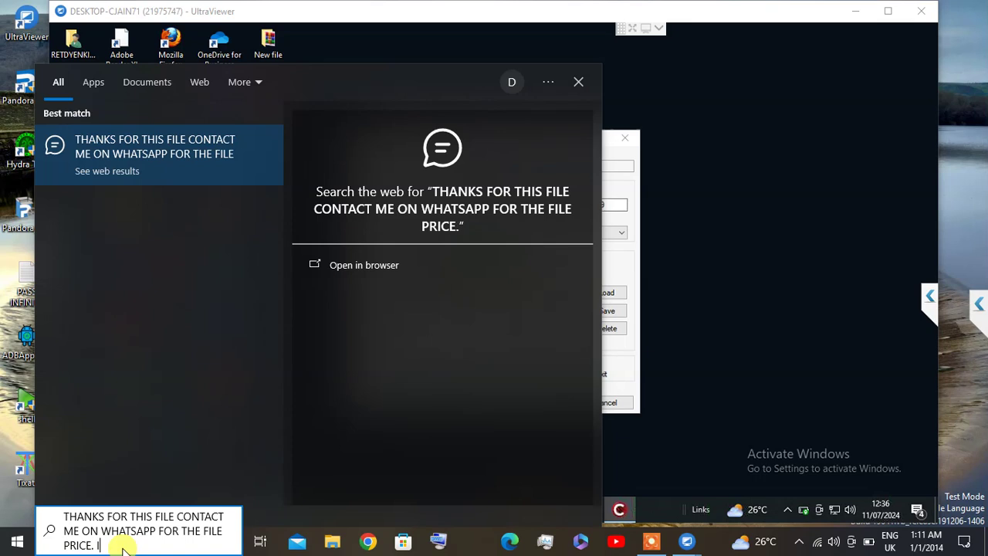
{"action": "type", "text": "TS A B"}
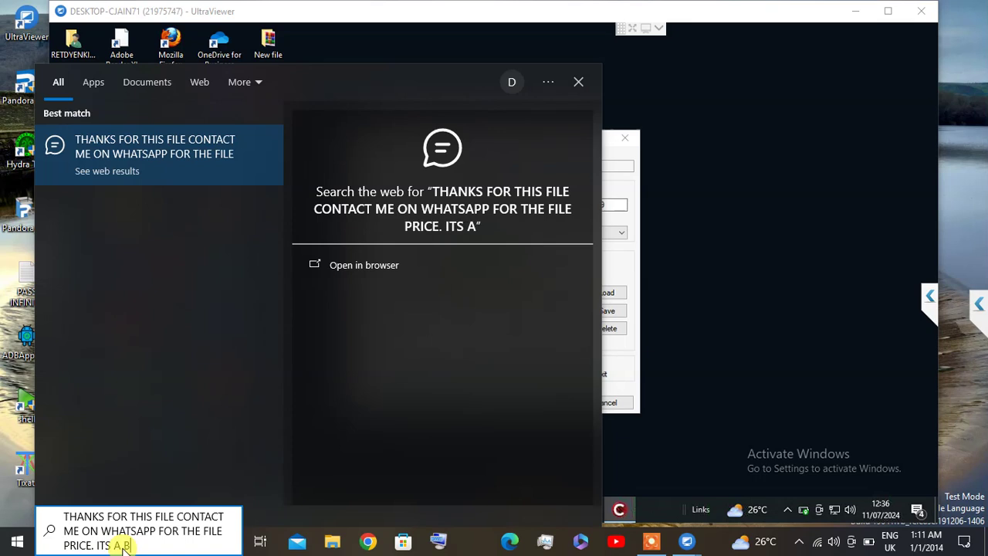
{"action": "type", "text": "IT ES"}
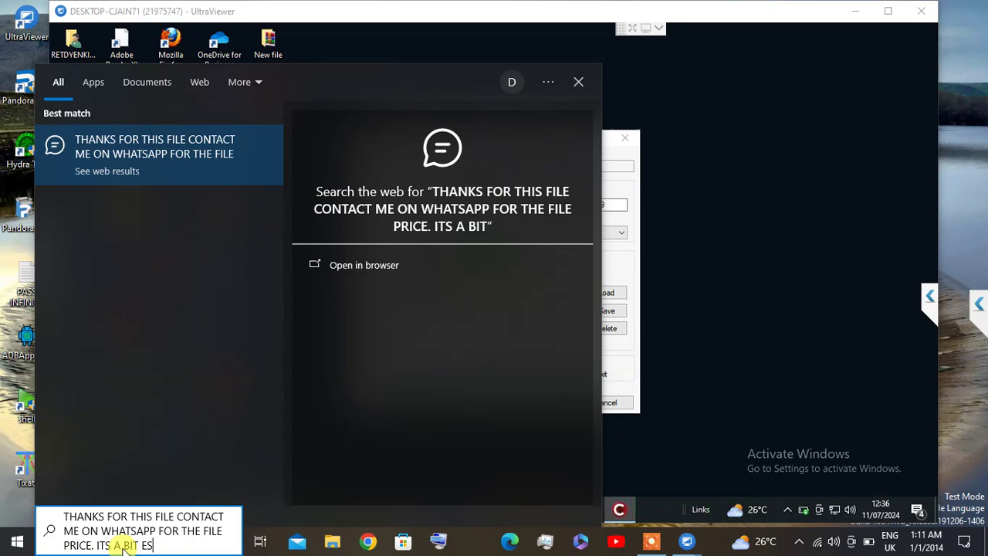
{"action": "type", "text": "PENS"}
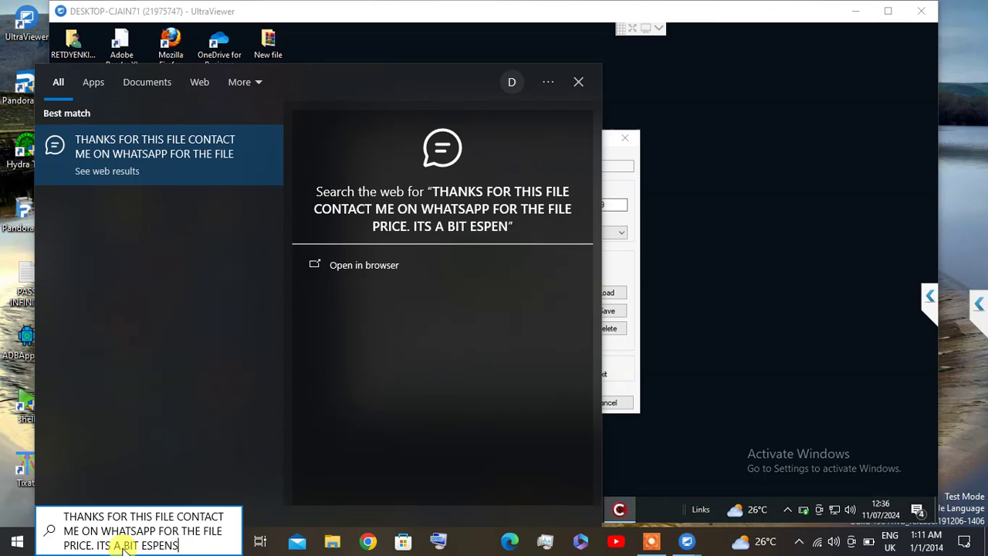
{"action": "type", "text": "IVE"}
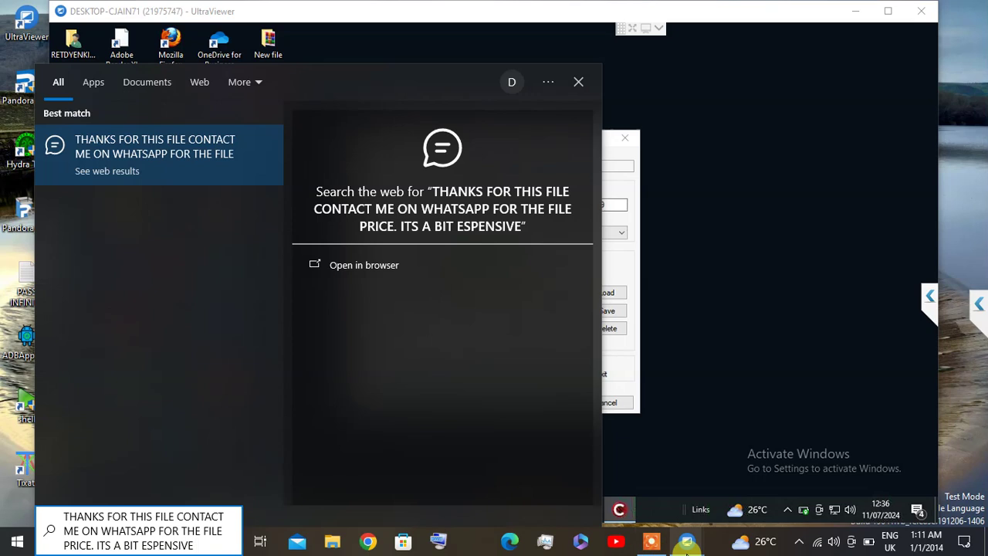
{"action": "left_click", "coordinate": [652, 542]}
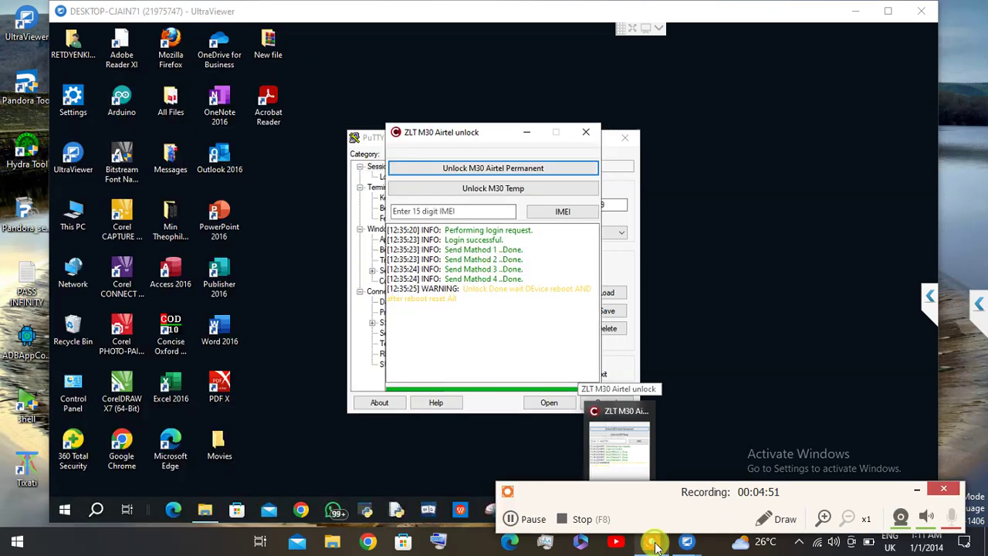